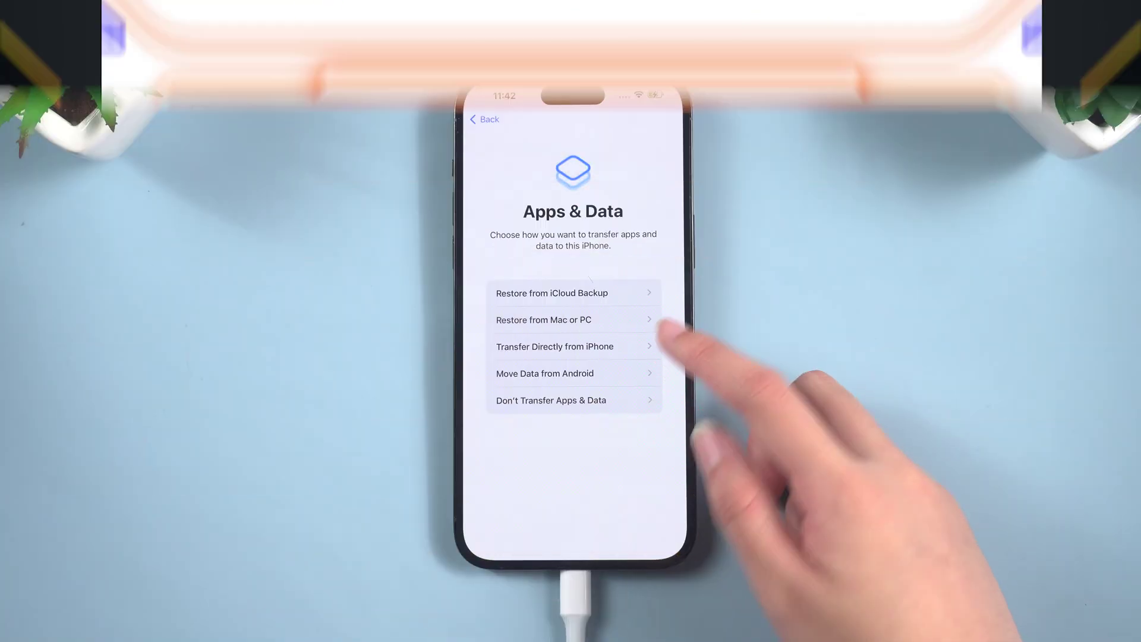
Choose Restore from iCloud Backup on the iPhone's Apps & Data screen.
{"action": "left_click", "coordinate": [625, 294]}
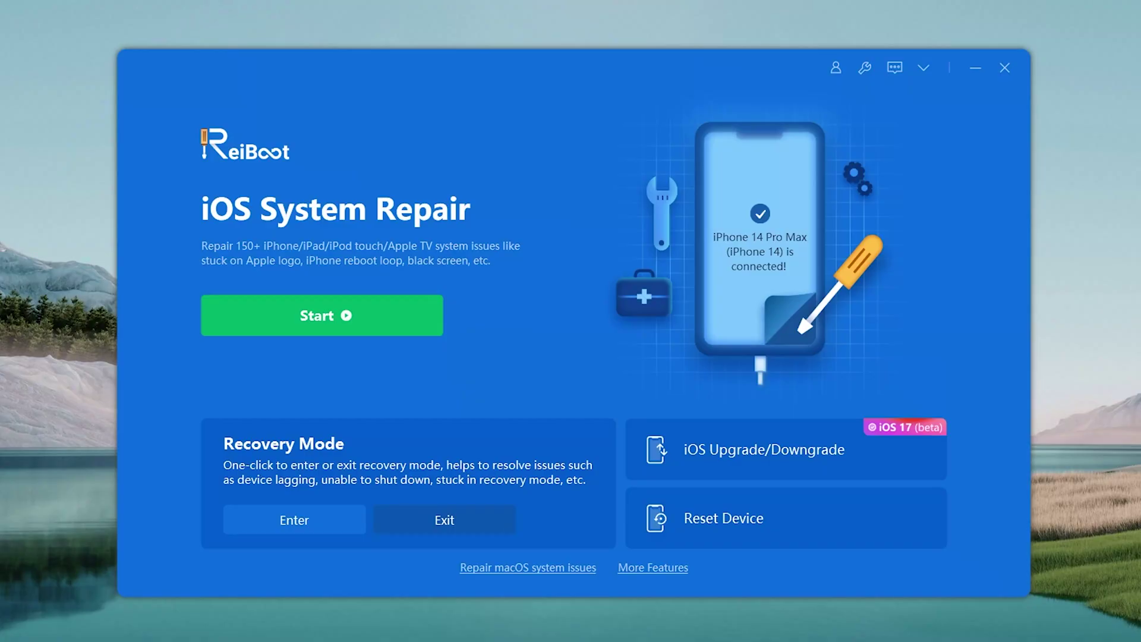
Use ReiBoot's iOS Downgrade to download the iOS 16.5.1 firmware and confirm the downgrade.
{"action": "left_click", "coordinate": [857, 463]}
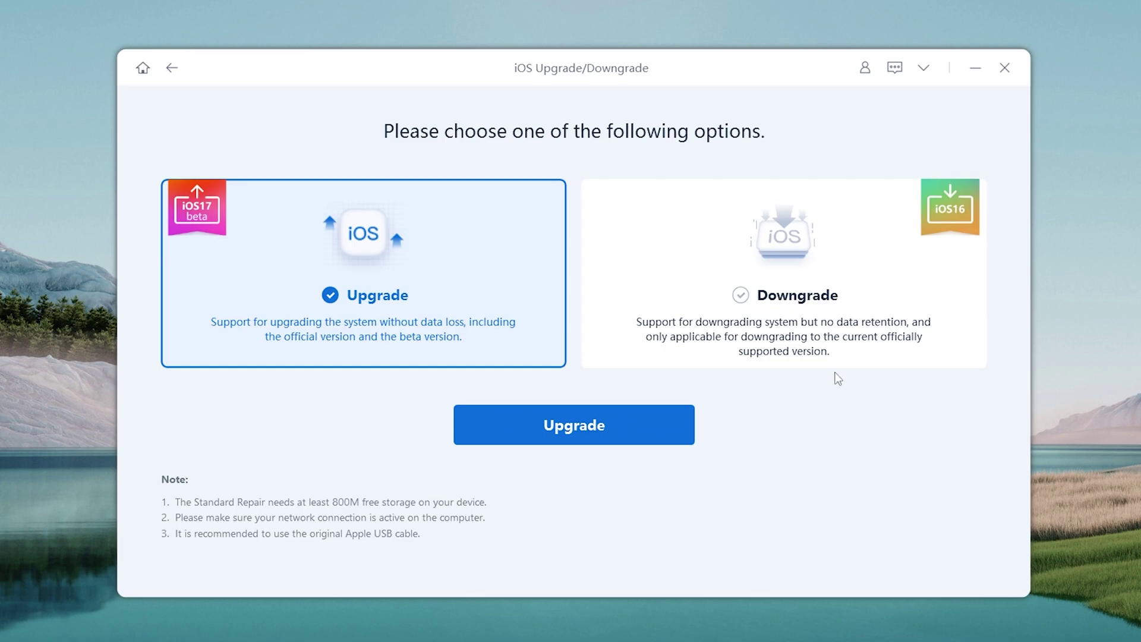
{"action": "left_click", "coordinate": [828, 351]}
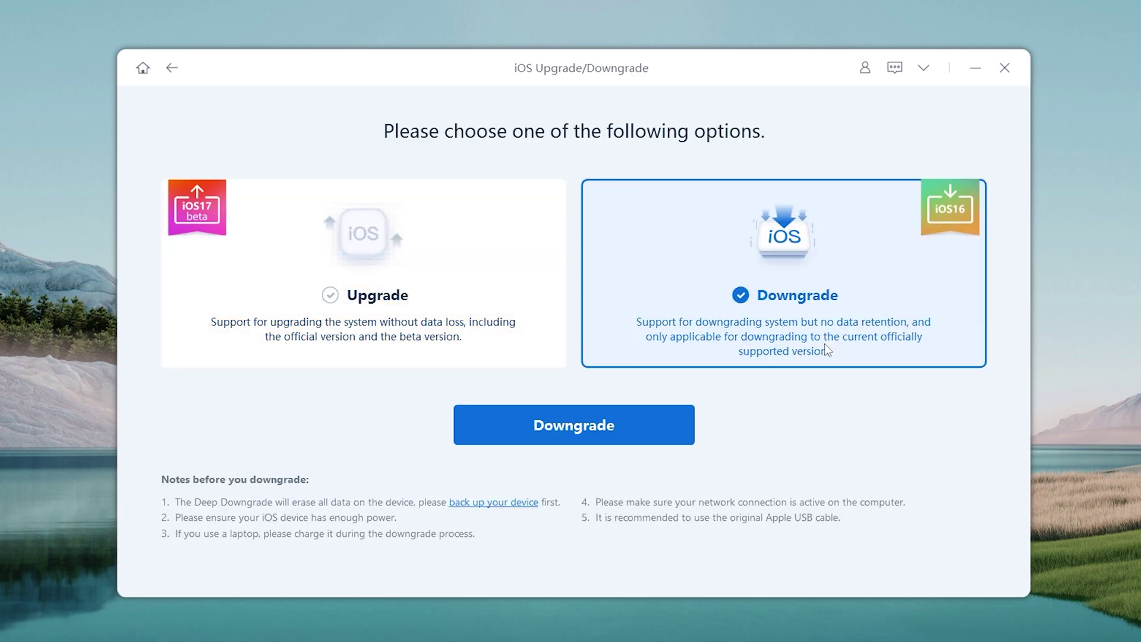
{"action": "left_click", "coordinate": [681, 425]}
{"action": "left_click", "coordinate": [618, 481]}
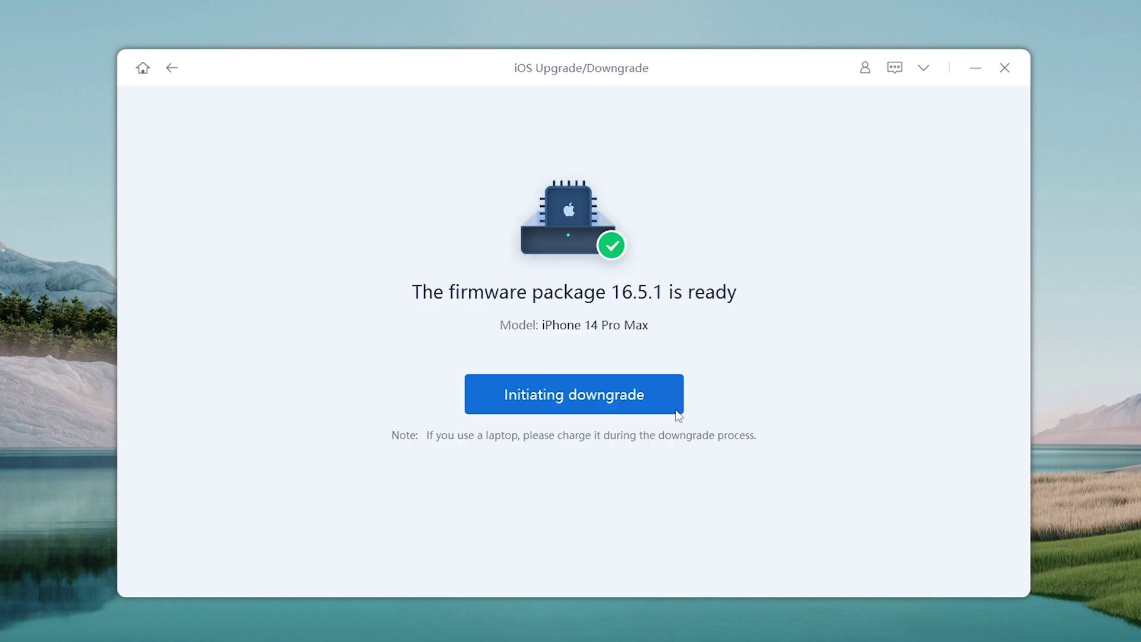
{"action": "left_click", "coordinate": [676, 410]}
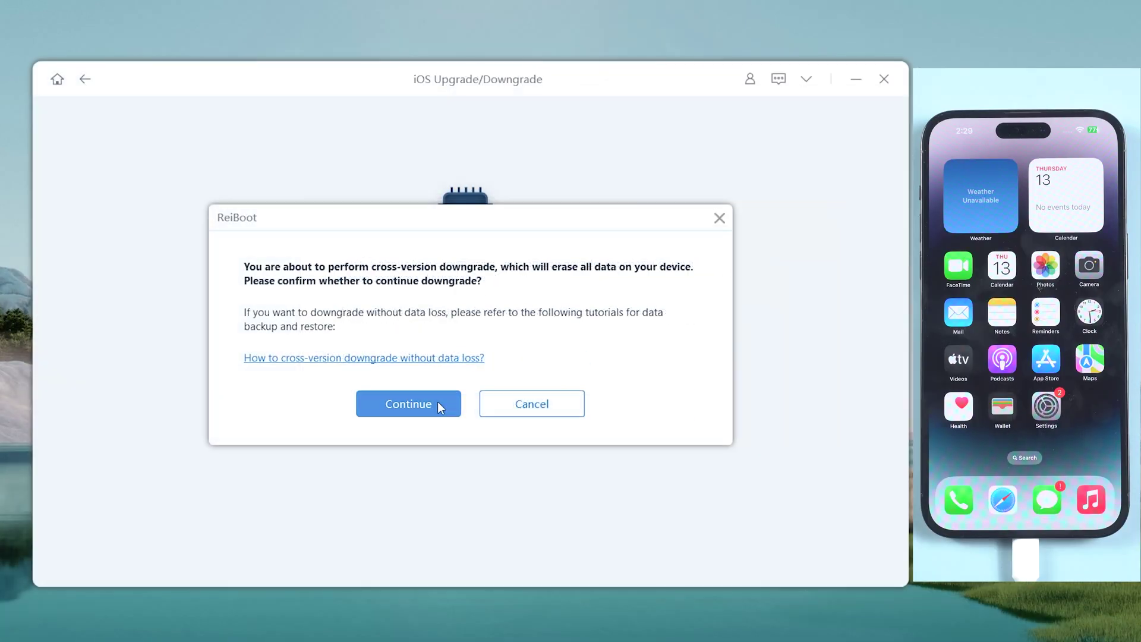
{"action": "left_click", "coordinate": [441, 408]}
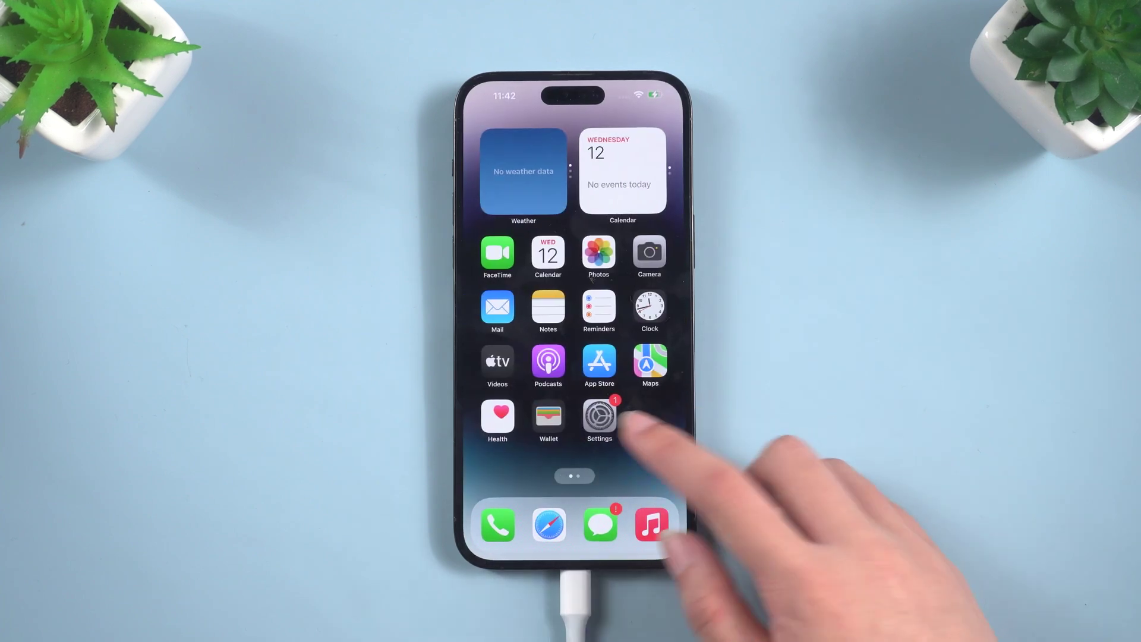
In the phone's Settings, allow WLAN & Cellular and view General > About > iOS Version.
{"action": "left_click", "coordinate": [599, 413]}
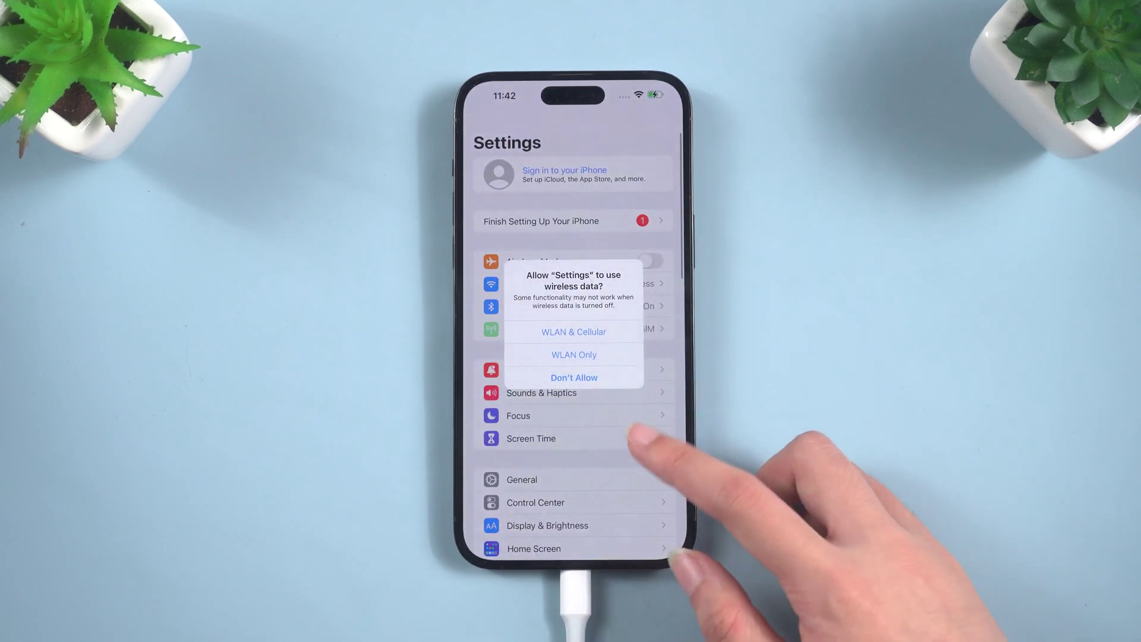
{"action": "left_click", "coordinate": [573, 331]}
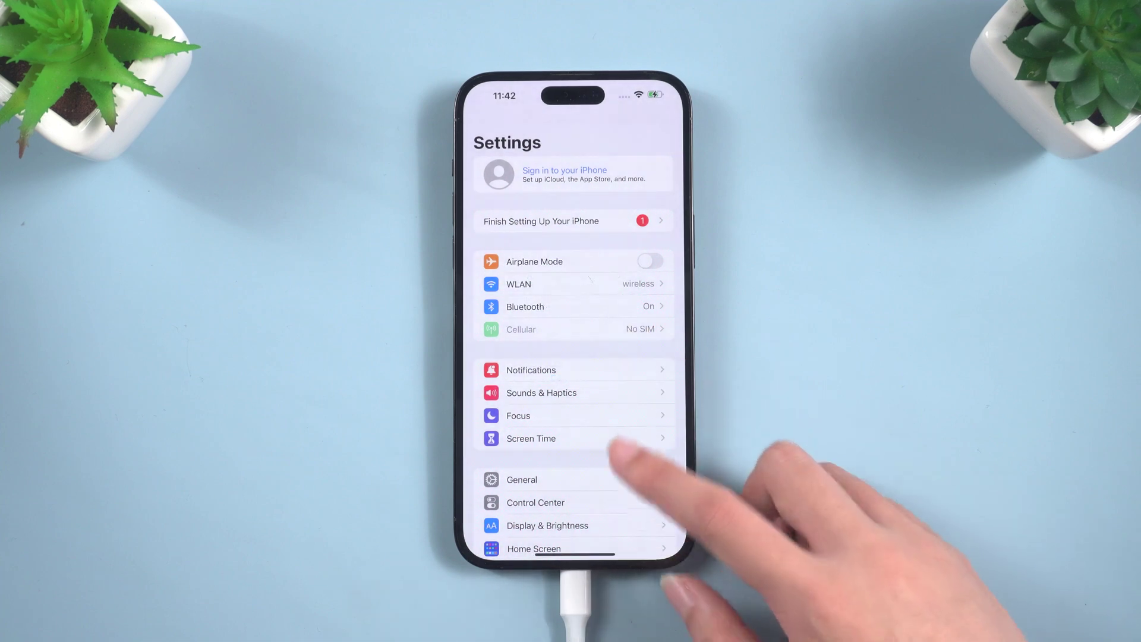
{"action": "left_click", "coordinate": [594, 479]}
{"action": "left_click", "coordinate": [649, 159]}
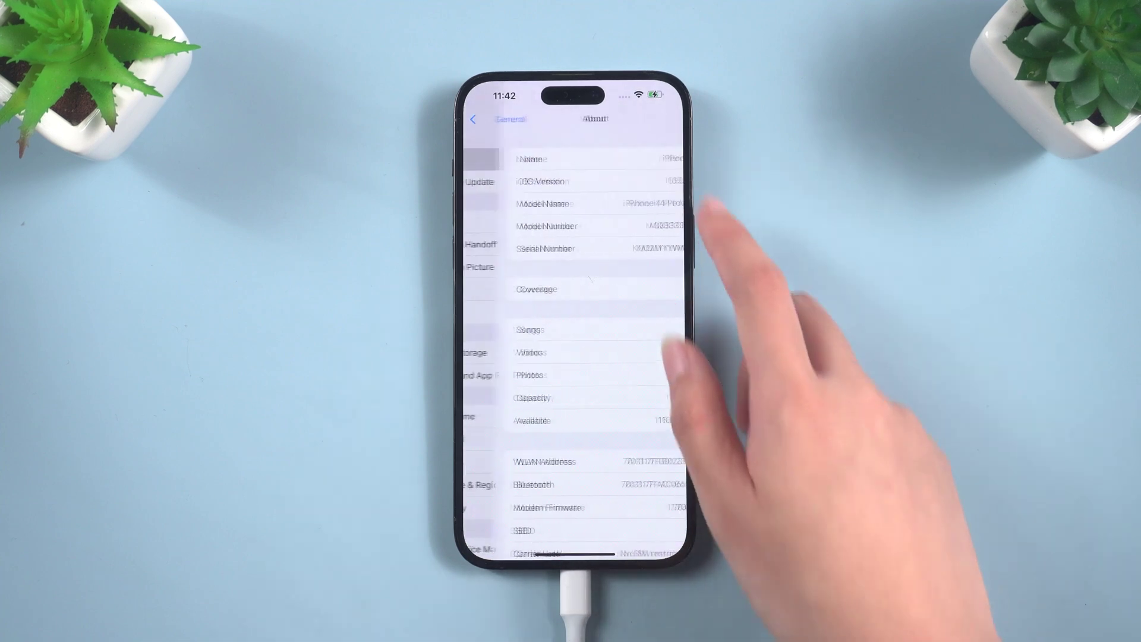
{"action": "left_click", "coordinate": [651, 182]}
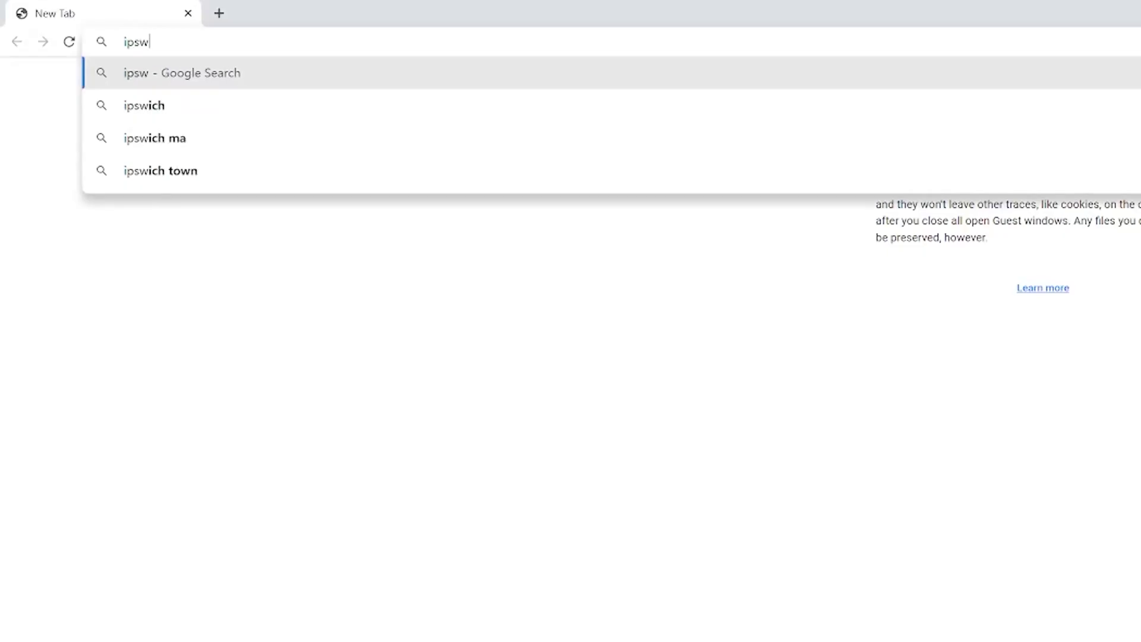
Download the signed iOS 16.5.1 (20F75) IPSW for iPhone 14 Pro Max from ipsw.me and check its progress.
{"action": "type", "text": ".me"}
{"action": "key", "text": "Return"}
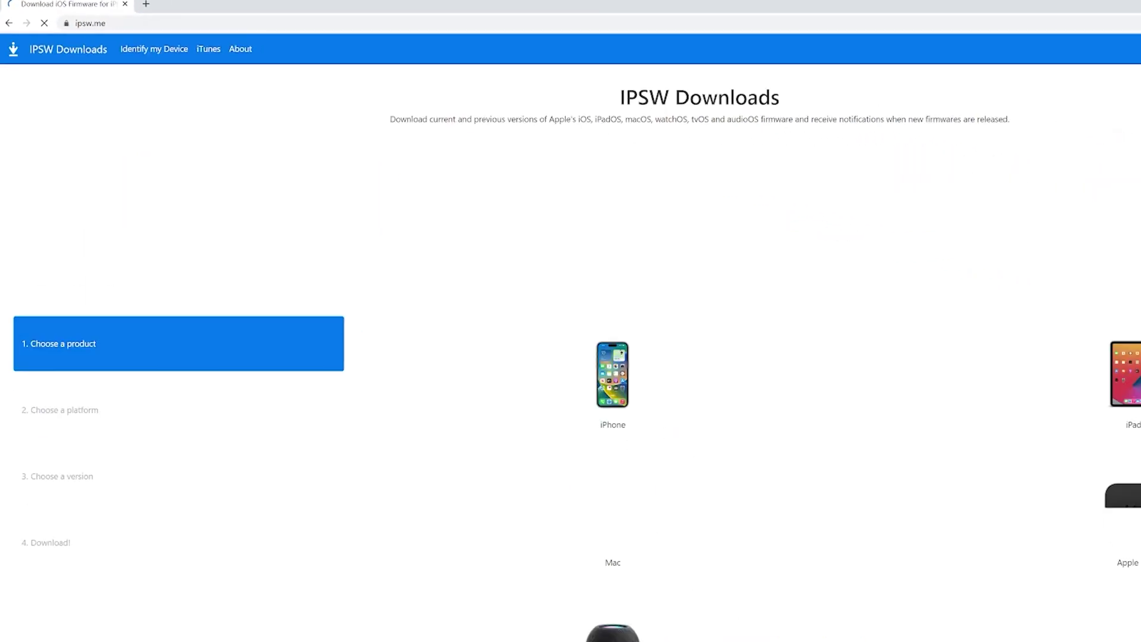
{"action": "left_click", "coordinate": [614, 355]}
{"action": "left_click", "coordinate": [498, 355]}
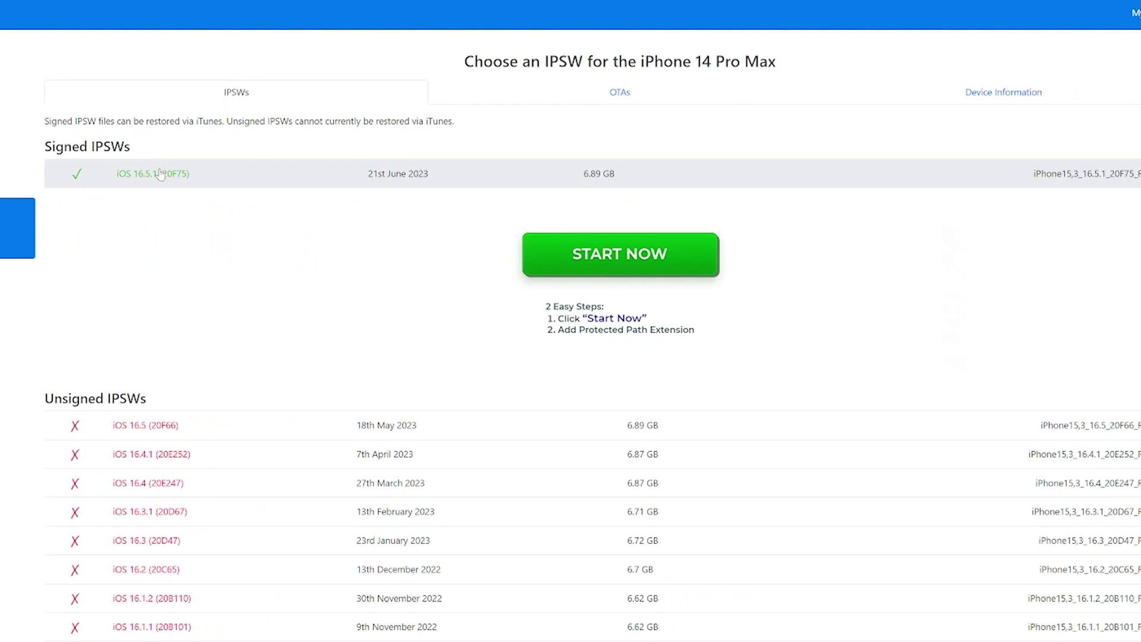
{"action": "left_click", "coordinate": [160, 174]}
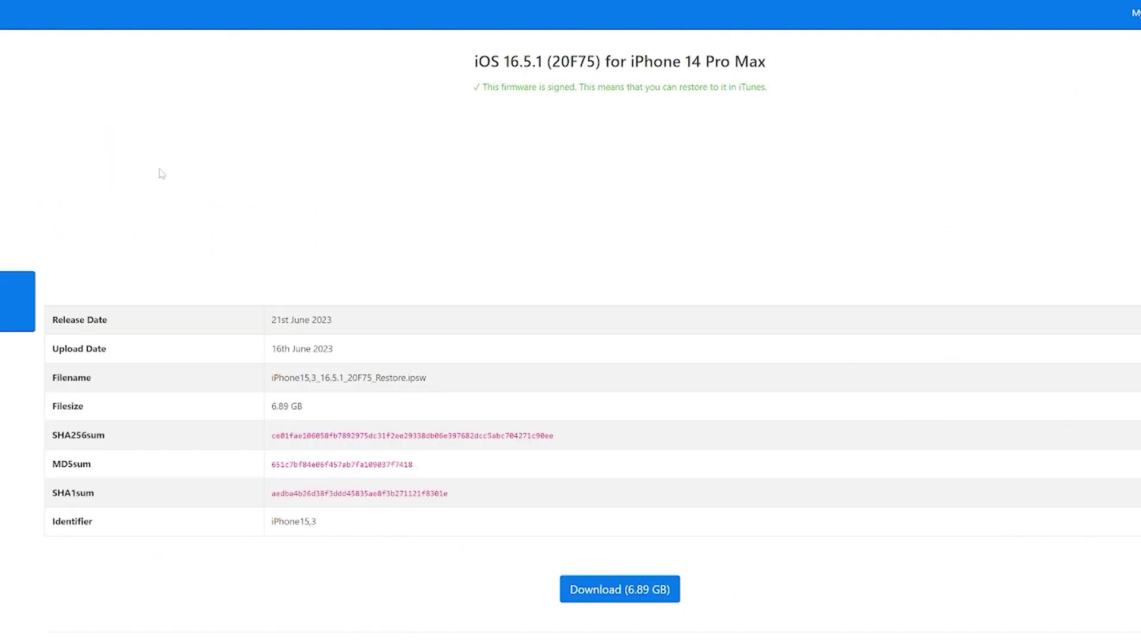
{"action": "left_click", "coordinate": [622, 590]}
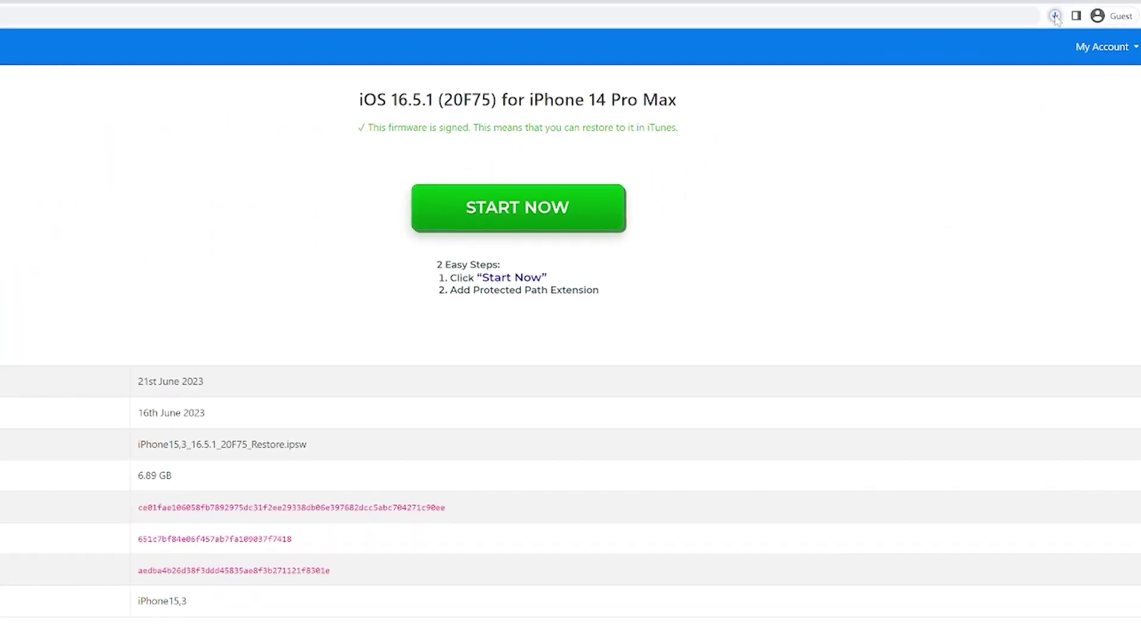
{"action": "left_click", "coordinate": [1055, 16]}
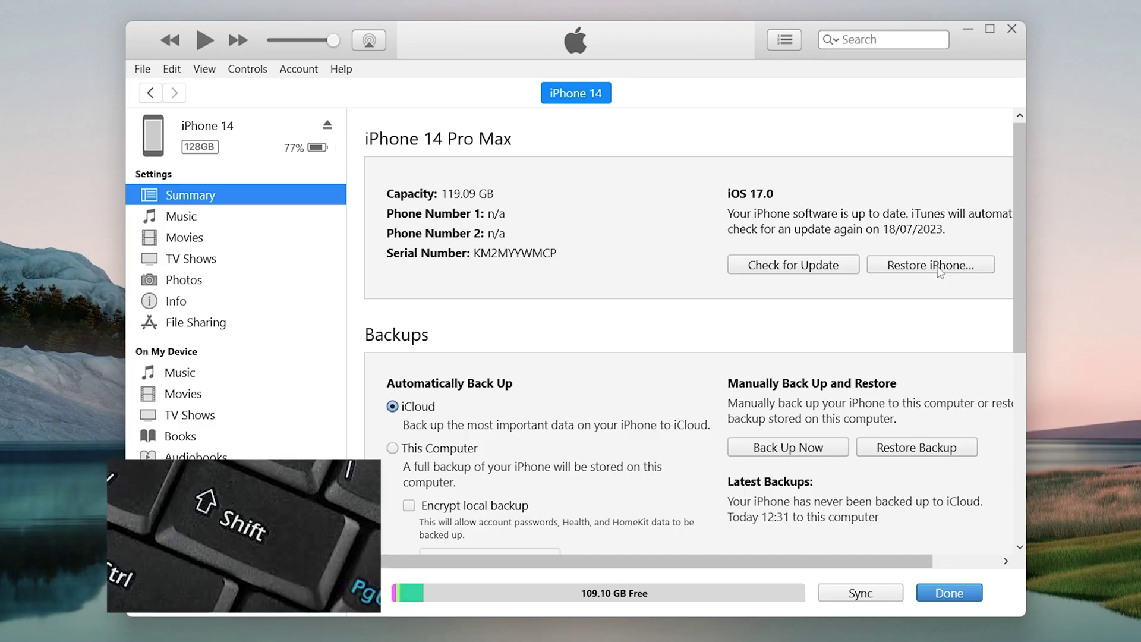
Acknowledge iTunes' Find My warning and turn off Find My iPhone on the phone.
{"action": "left_click", "coordinate": [940, 264], "text": "shift"}
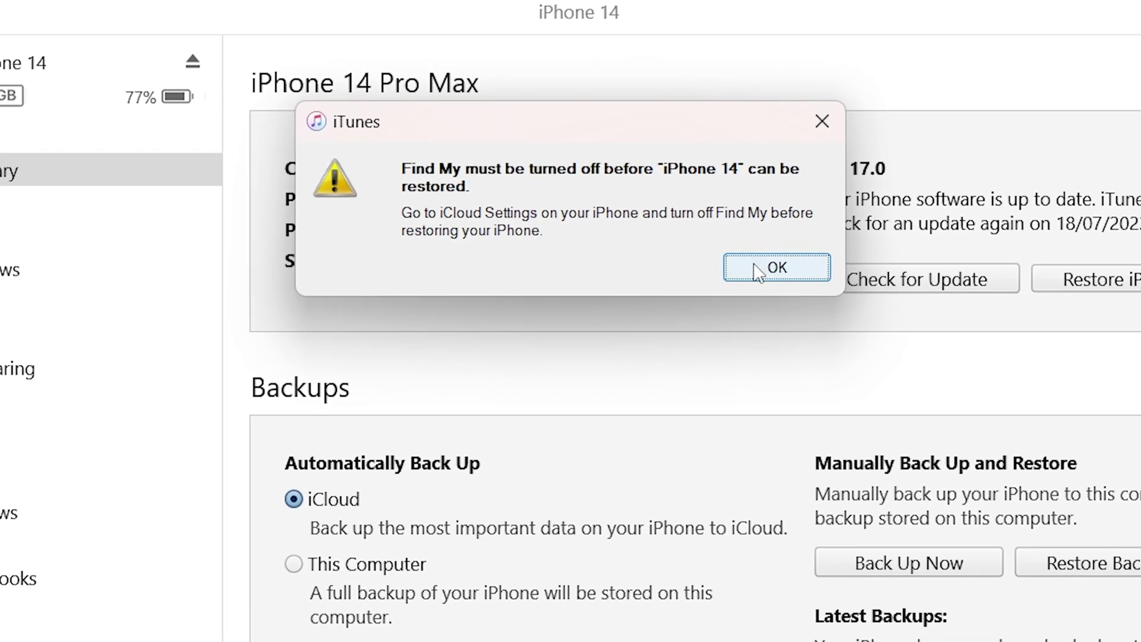
{"action": "left_click", "coordinate": [758, 273]}
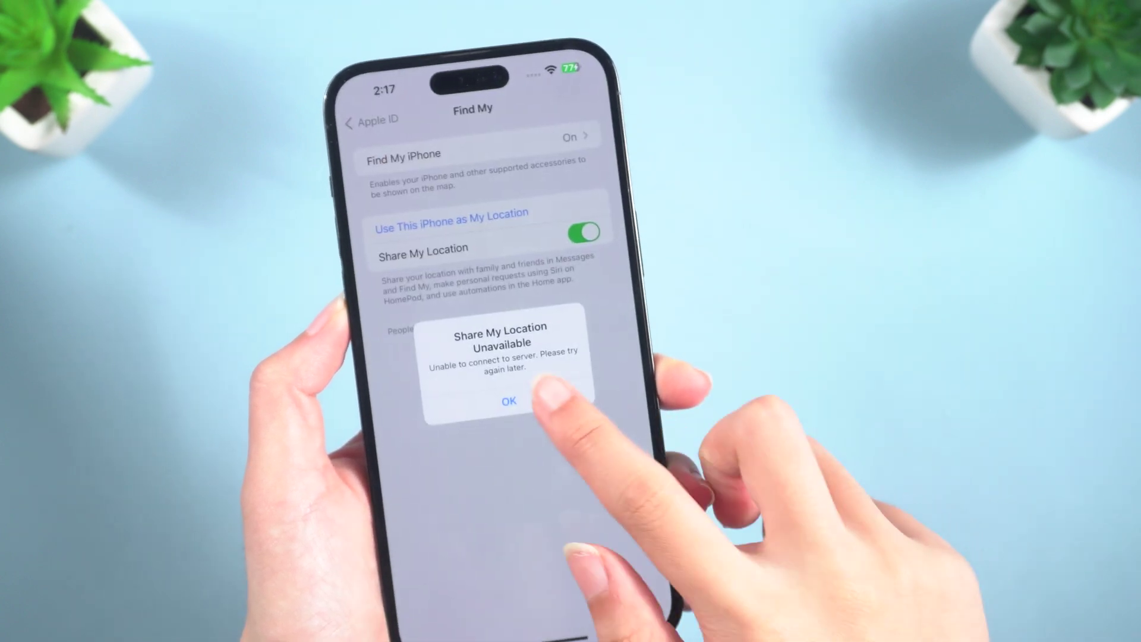
{"action": "left_click", "coordinate": [509, 402]}
{"action": "left_click", "coordinate": [571, 136]}
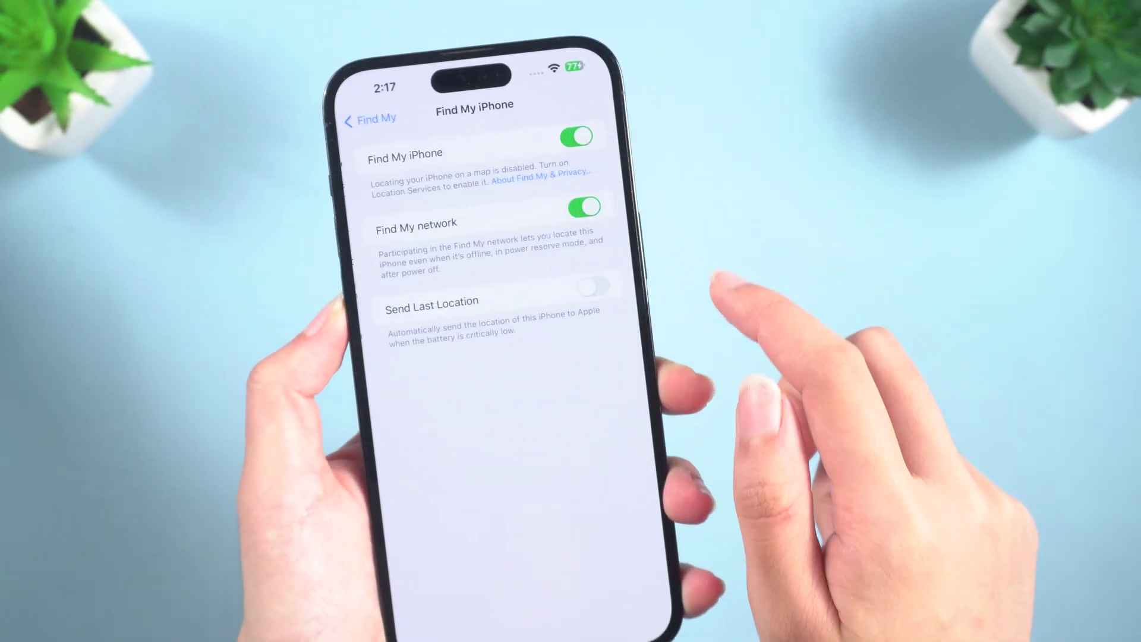
{"action": "left_click", "coordinate": [576, 137]}
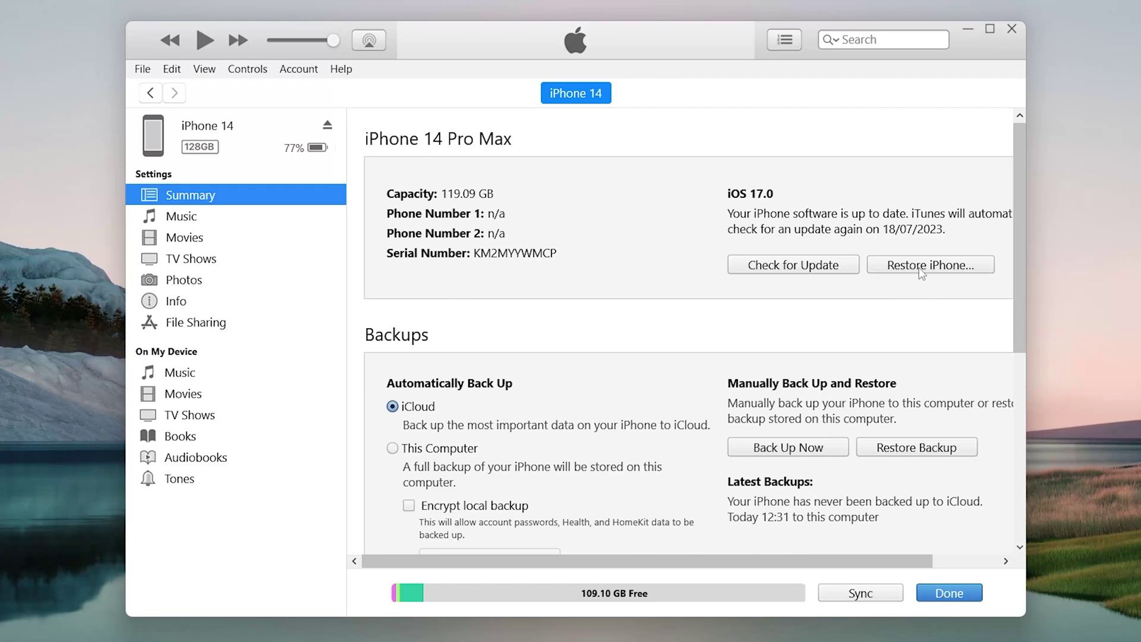
Restore the iPhone in iTunes from the Desktop iOS 16.5.1 .ipsw file, confirming the erase.
{"action": "left_click", "coordinate": [922, 266], "text": "shift"}
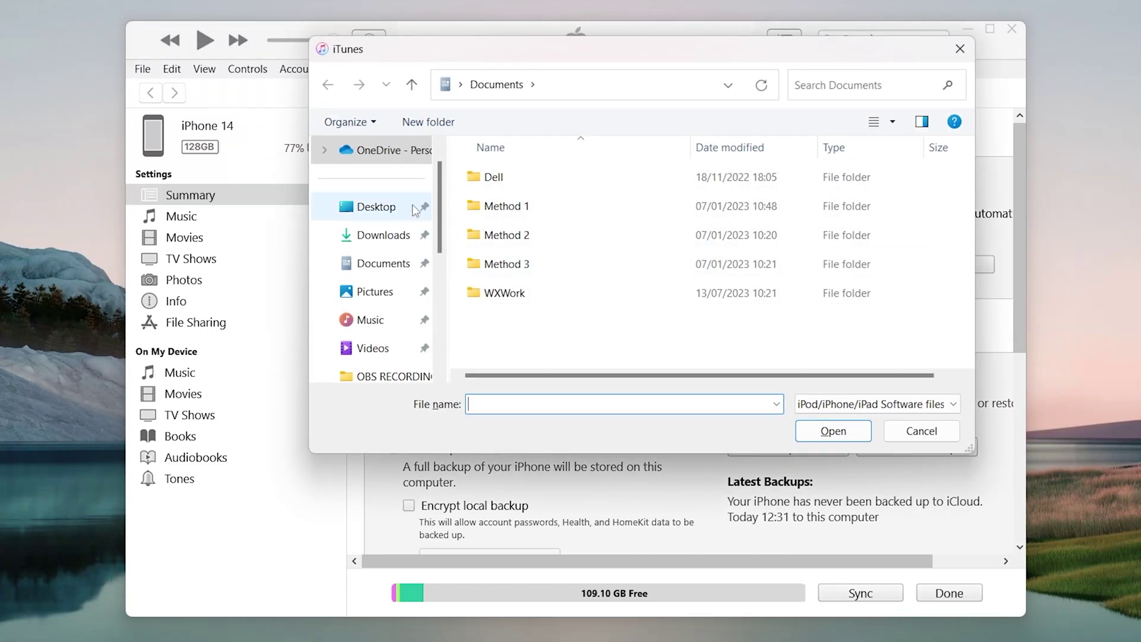
{"action": "left_click", "coordinate": [412, 208]}
{"action": "left_click", "coordinate": [516, 178]}
{"action": "left_click", "coordinate": [838, 439]}
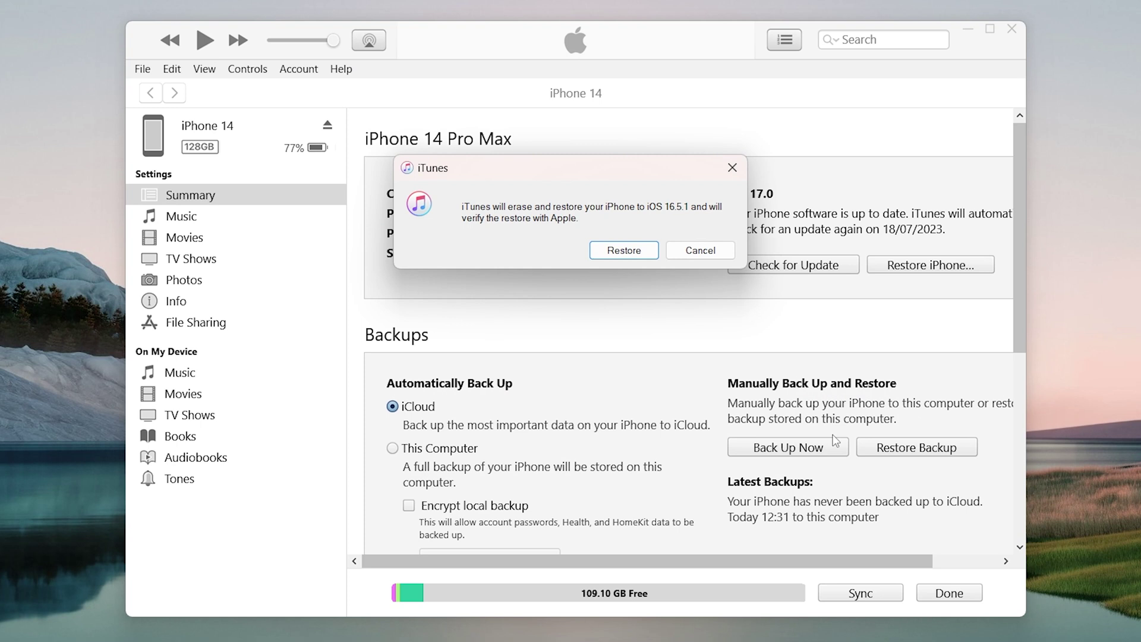
{"action": "left_click", "coordinate": [634, 255]}
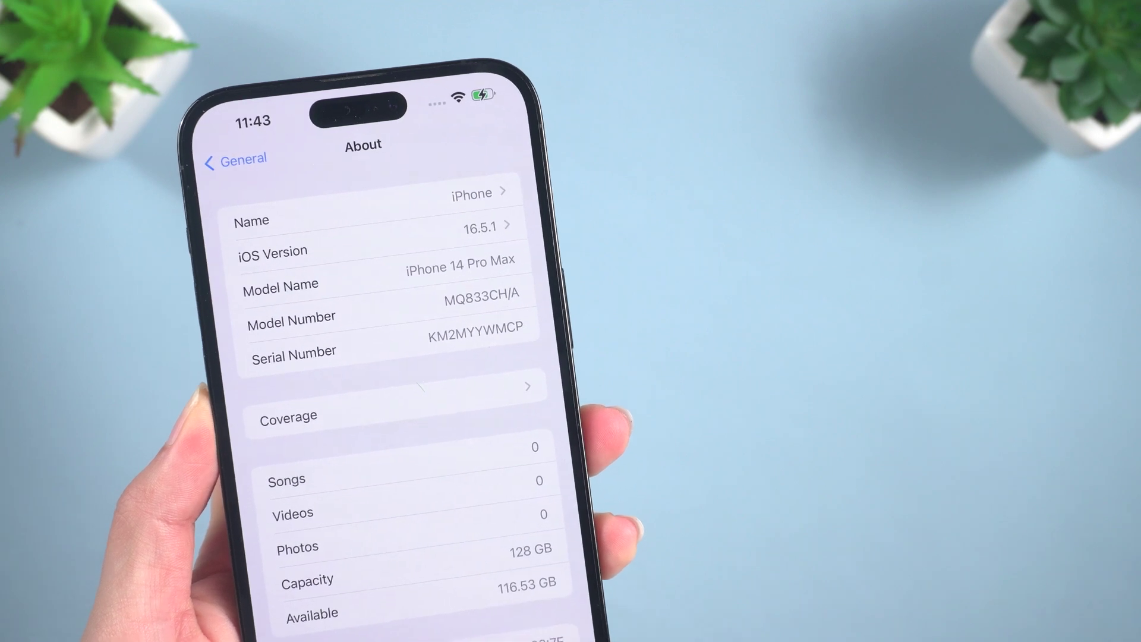
Check the iOS Version entry under About on the restored phone.
{"action": "left_click", "coordinate": [416, 249]}
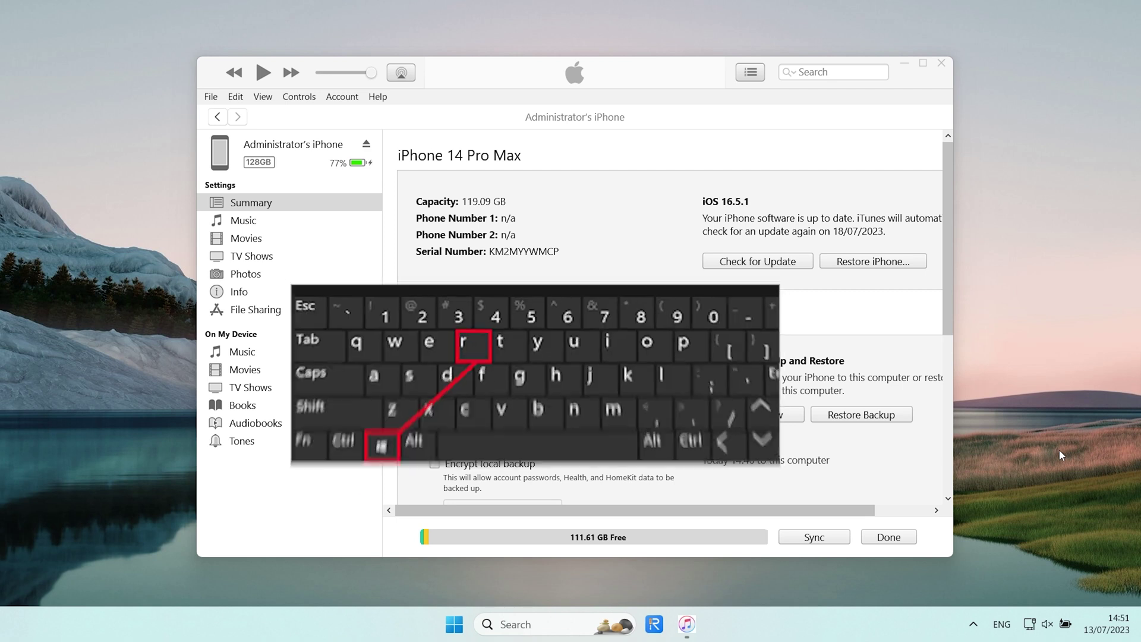
Browse %appdata% to Apple Computer > MobileSync > Backup looking for the iPhone backup.
{"action": "key", "text": "super+r"}
{"action": "type", "text": "%"}
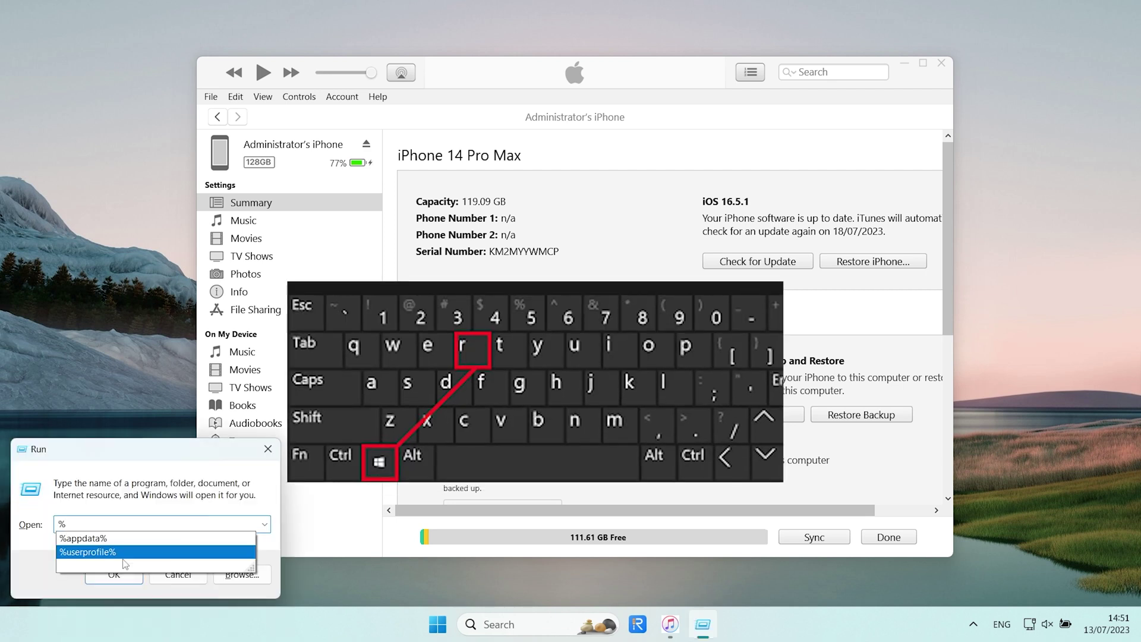
{"action": "left_click", "coordinate": [115, 538]}
{"action": "left_click", "coordinate": [119, 579]}
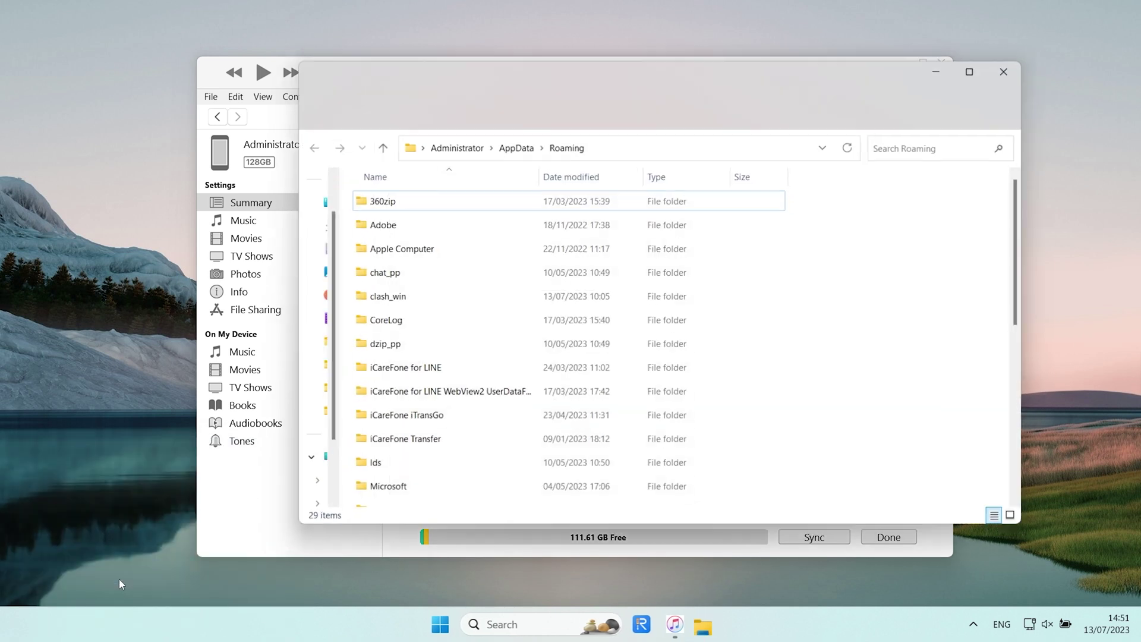
{"action": "left_click", "coordinate": [425, 252]}
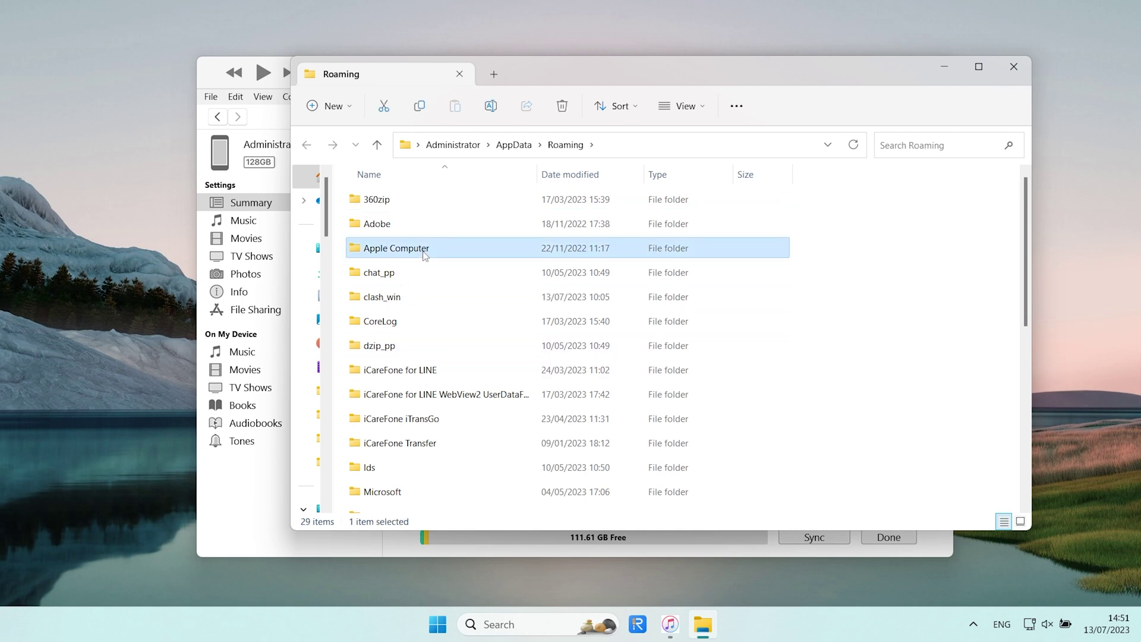
{"action": "double_click", "coordinate": [426, 253]}
{"action": "double_click", "coordinate": [420, 251]}
{"action": "double_click", "coordinate": [443, 205]}
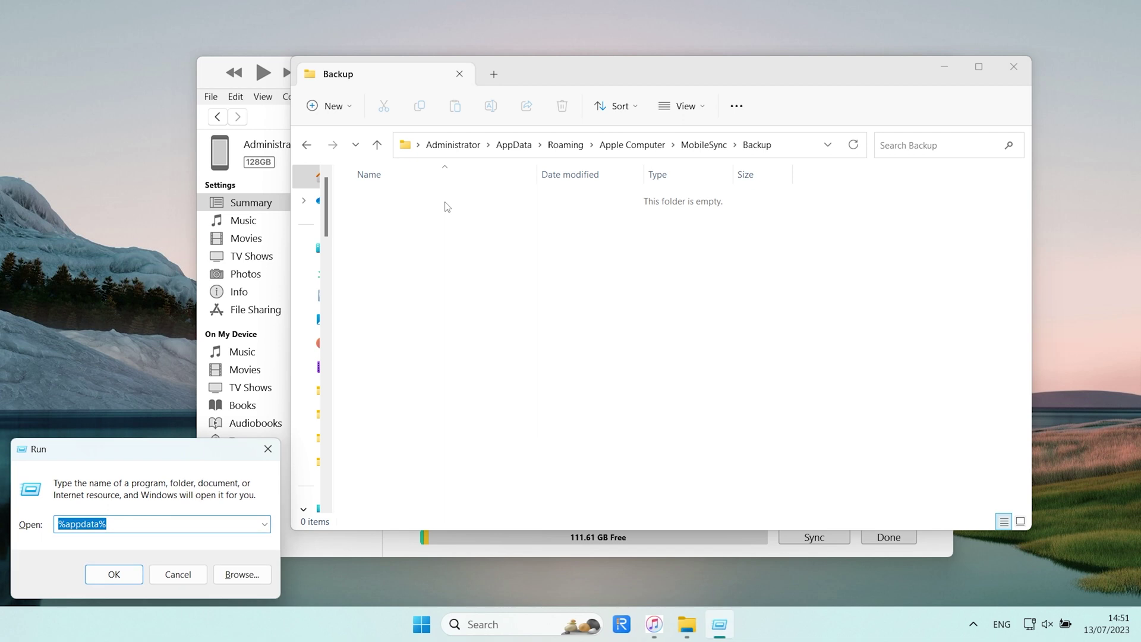
Go to %userprofile% Apple > MobileSync > Backup and open the 20230713 folder's Info.plist.
{"action": "type", "text": "%"}
{"action": "left_click", "coordinate": [98, 547]}
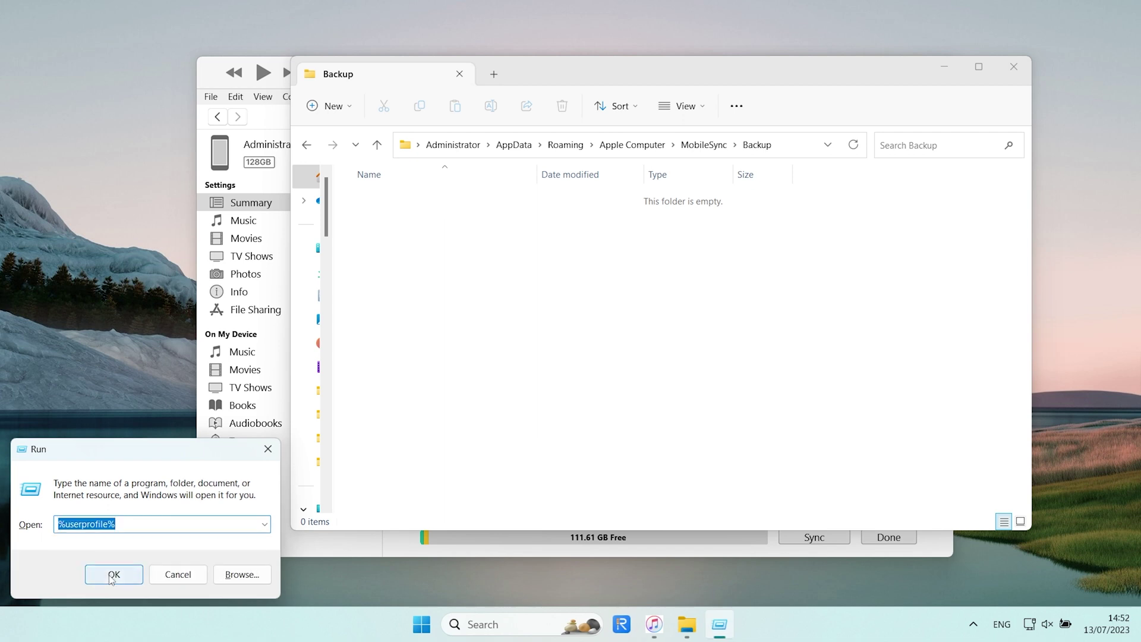
{"action": "left_click", "coordinate": [113, 575]}
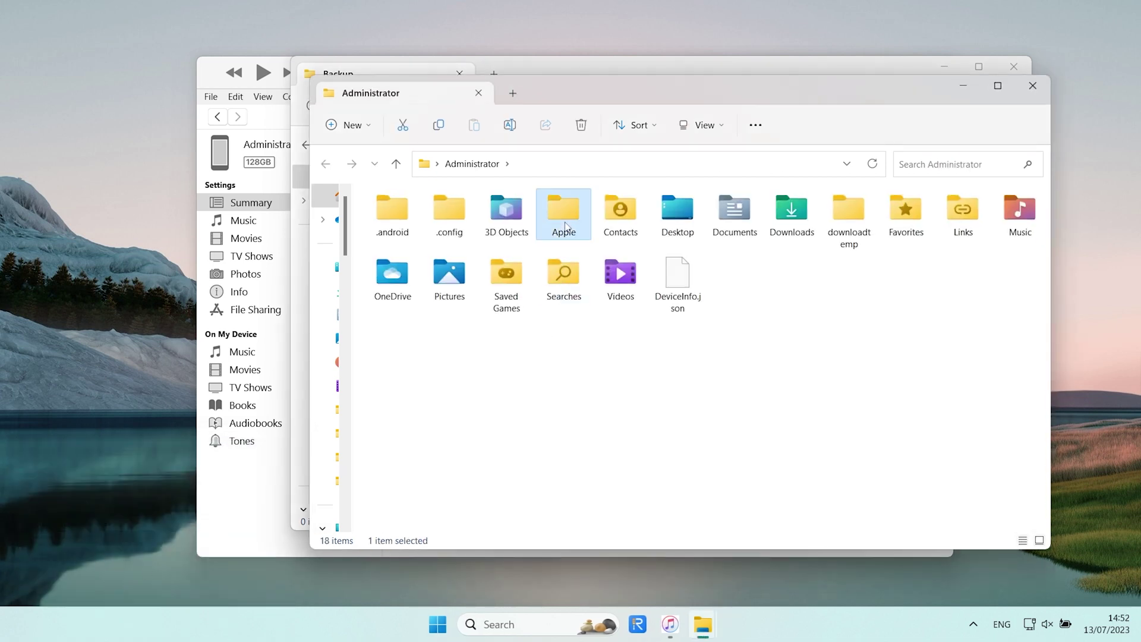
{"action": "double_click", "coordinate": [565, 222]}
{"action": "double_click", "coordinate": [565, 222]}
{"action": "double_click", "coordinate": [565, 223]}
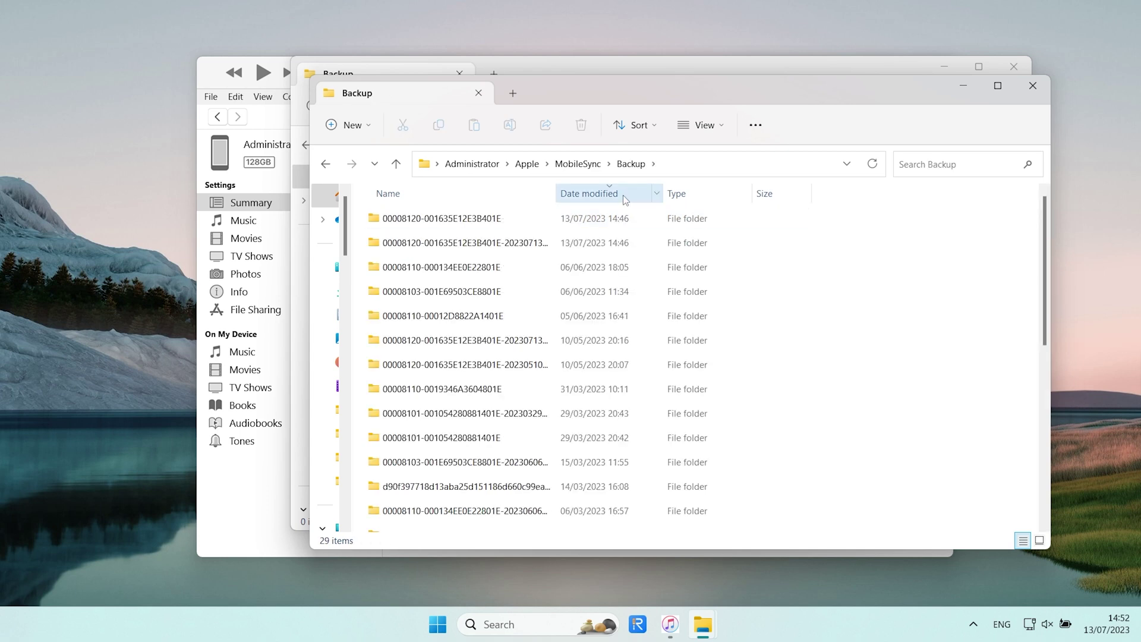
{"action": "double_click", "coordinate": [606, 242]}
{"action": "scroll", "coordinate": [534, 356], "scroll_direction": "down", "scroll_amount": 20}
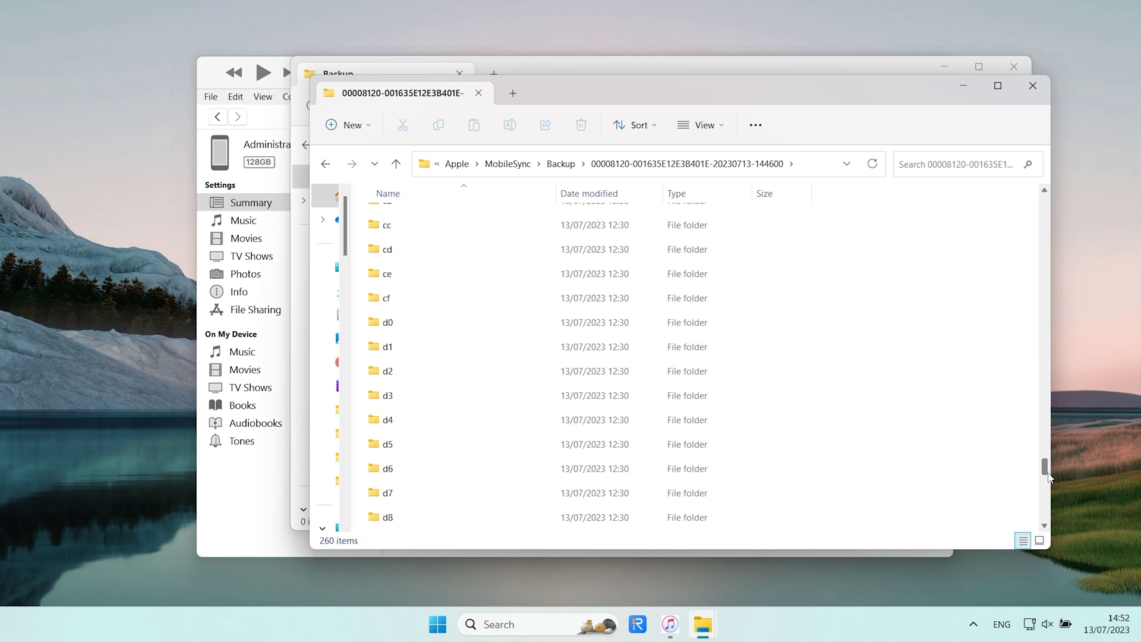
{"action": "left_click", "coordinate": [397, 455]}
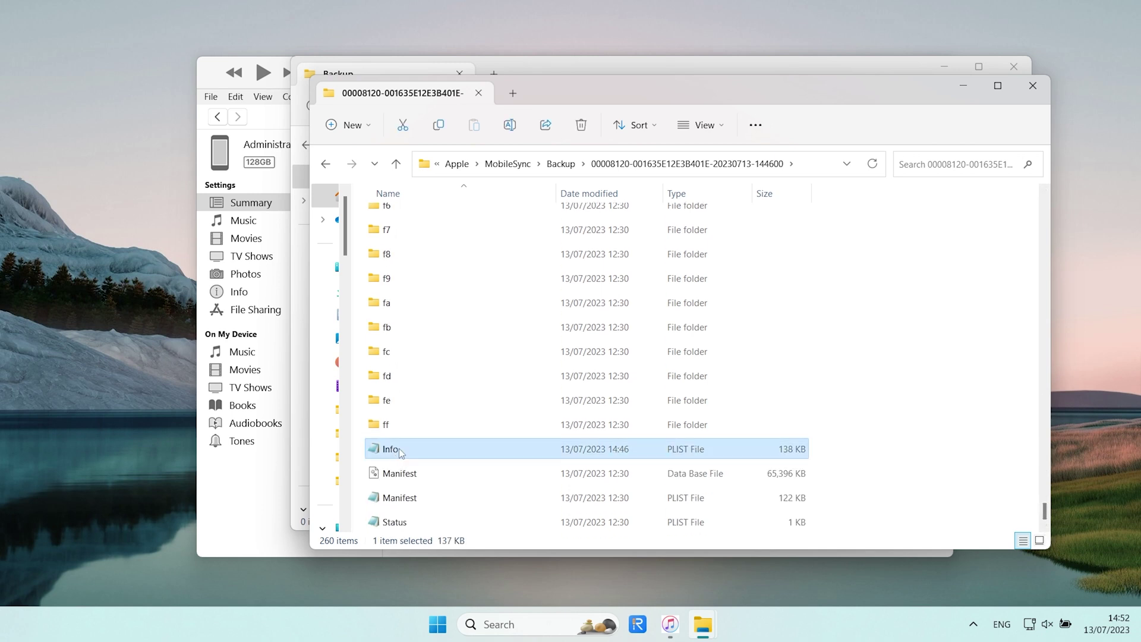
{"action": "double_click", "coordinate": [398, 450]}
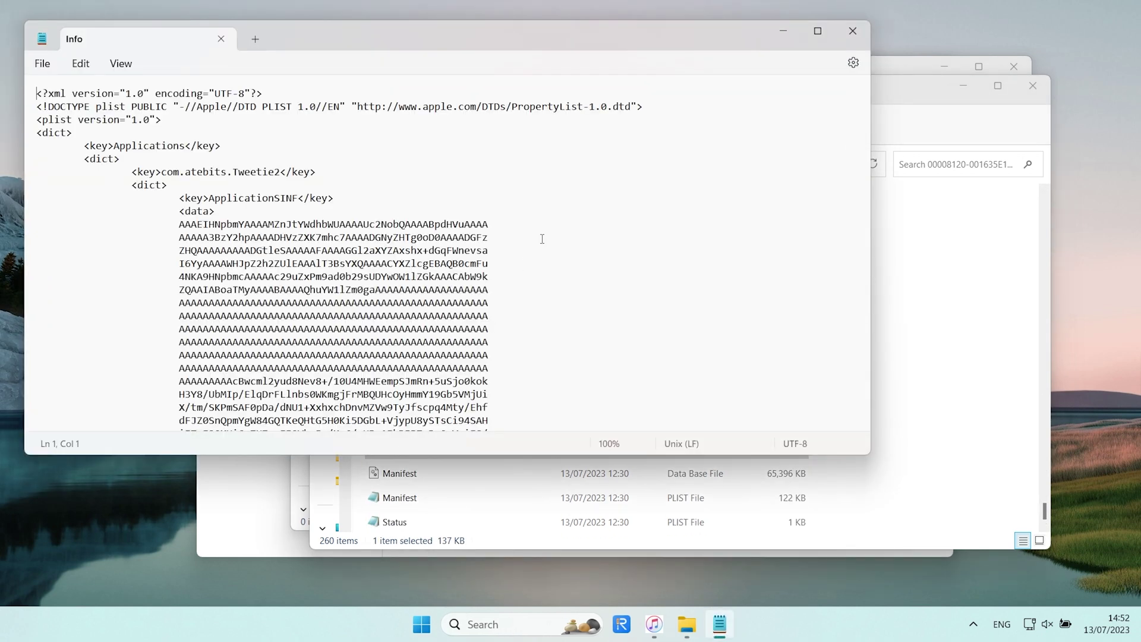
Search 'product' in Info.plist, change Product Version 17.0 to 16.5, and save the file.
{"action": "key", "text": "ctrl+f"}
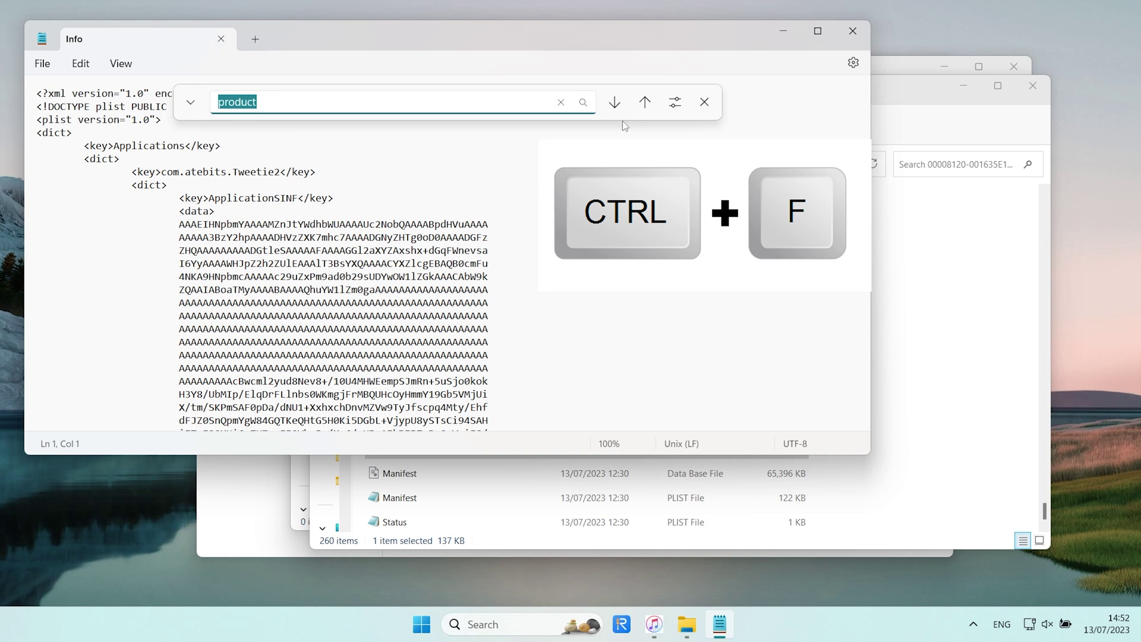
{"action": "left_click", "coordinate": [615, 102]}
{"action": "scroll", "coordinate": [401, 278], "scroll_direction": "down", "scroll_amount": 3}
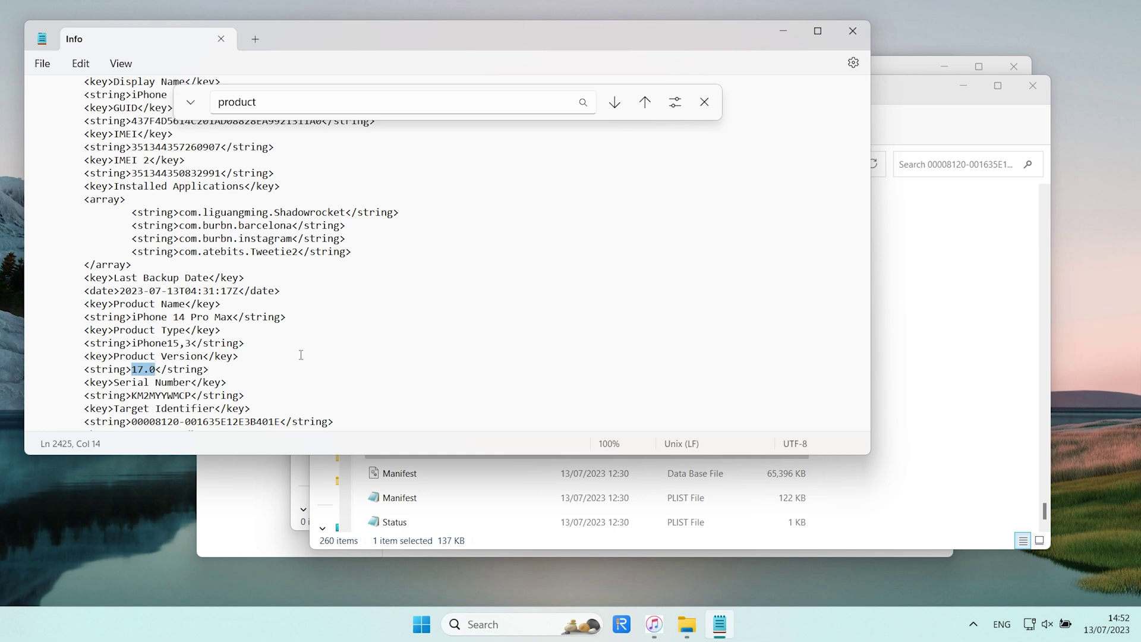
{"action": "left_click", "coordinate": [48, 69]}
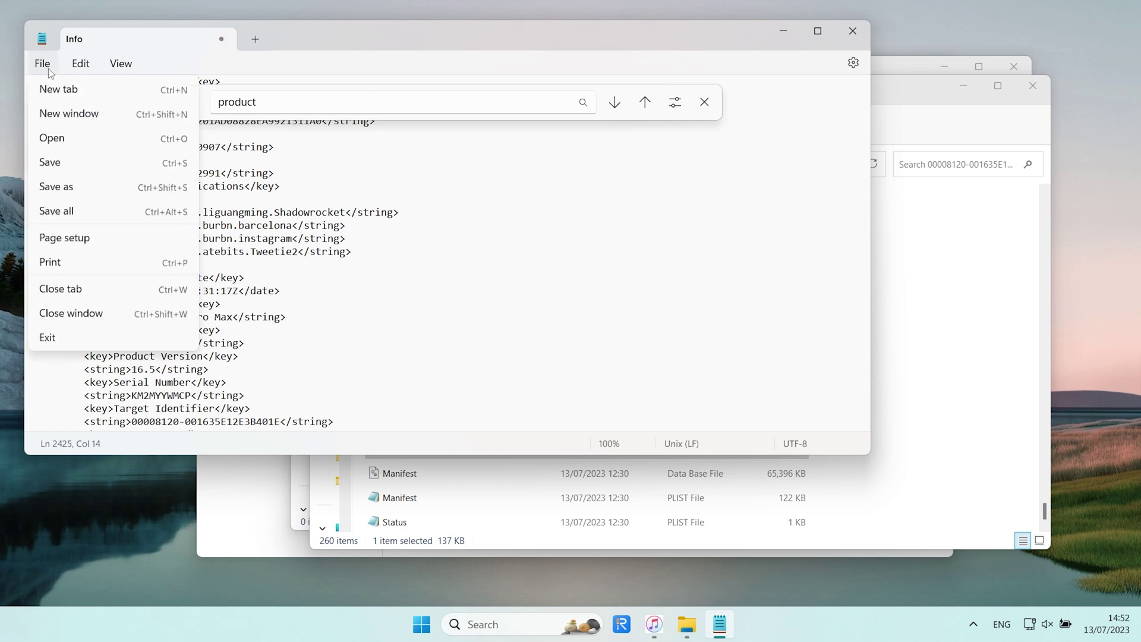
{"action": "left_click", "coordinate": [67, 167]}
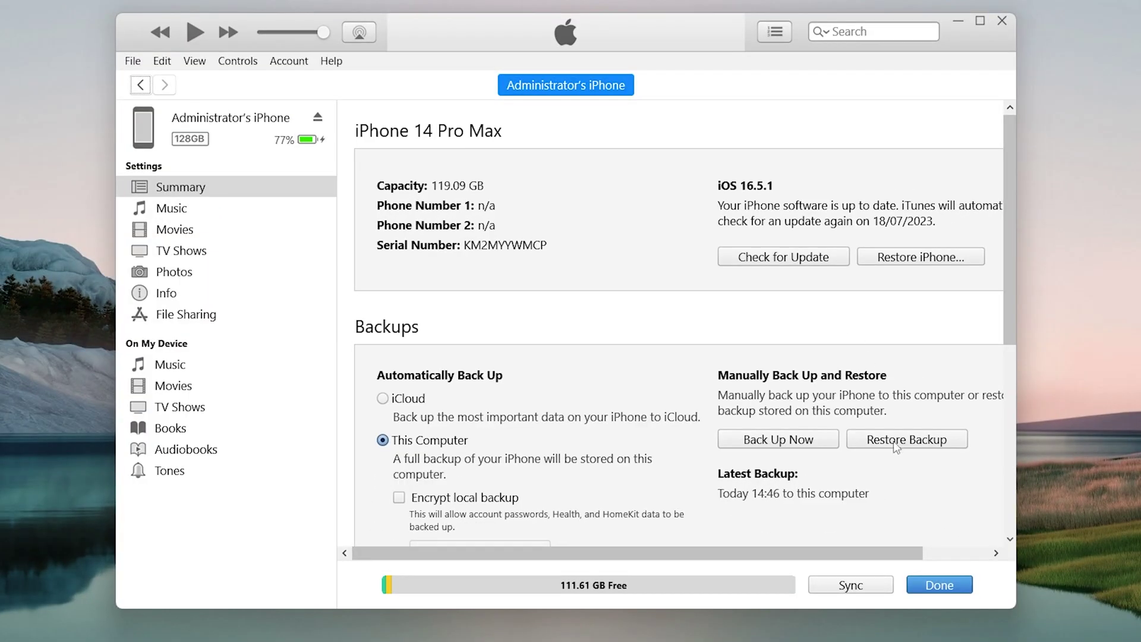
Restore the iPhone from the 'iPhone 14 - 13 Jul 2023 at 14:46' backup, accepting the newer-backup warning.
{"action": "left_click", "coordinate": [896, 445]}
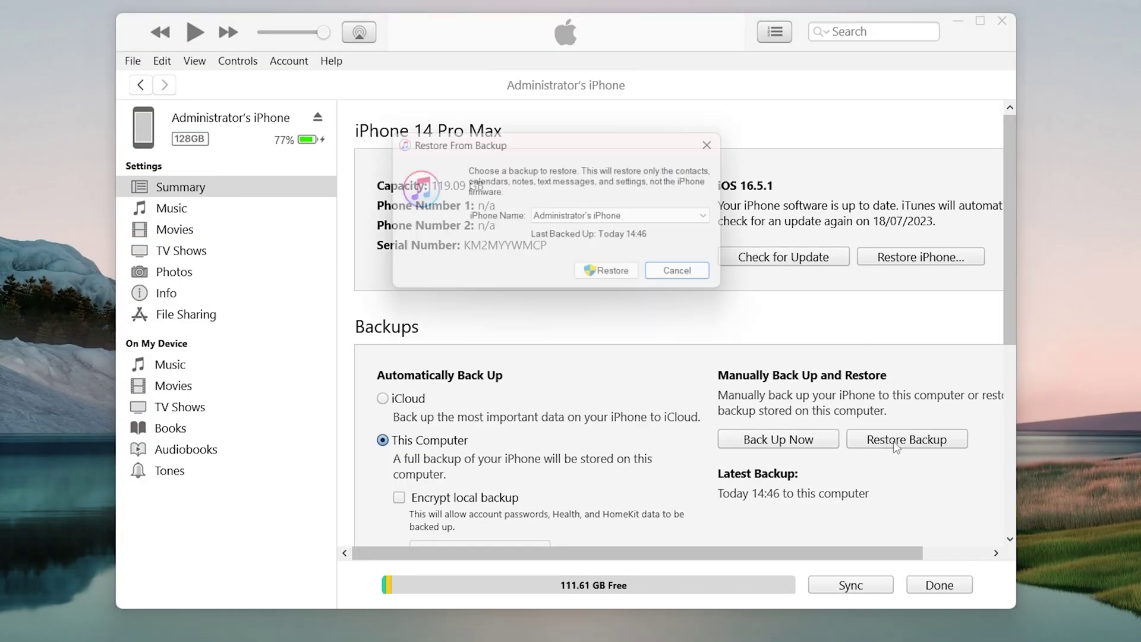
{"action": "left_click", "coordinate": [685, 227]}
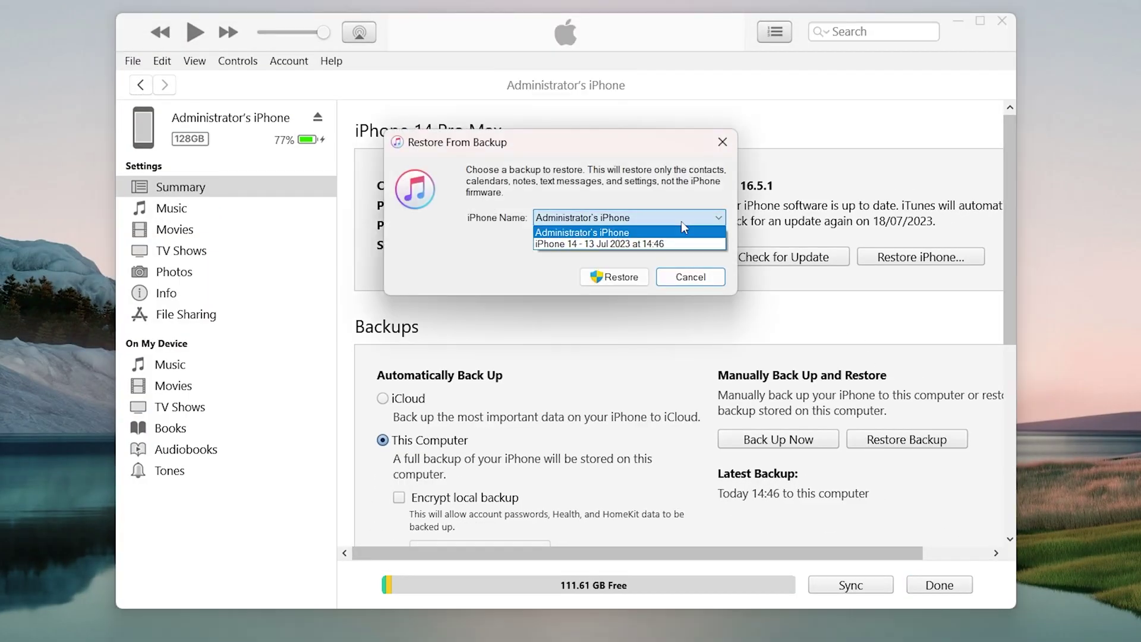
{"action": "left_click", "coordinate": [679, 245]}
{"action": "left_click", "coordinate": [642, 275]}
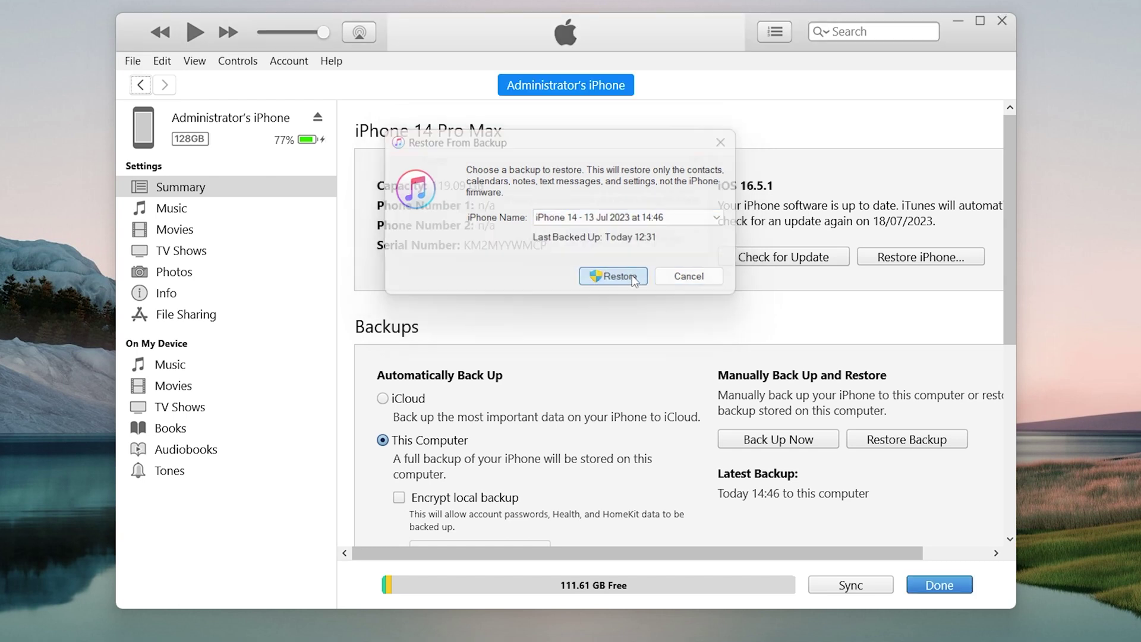
{"action": "left_click", "coordinate": [651, 245]}
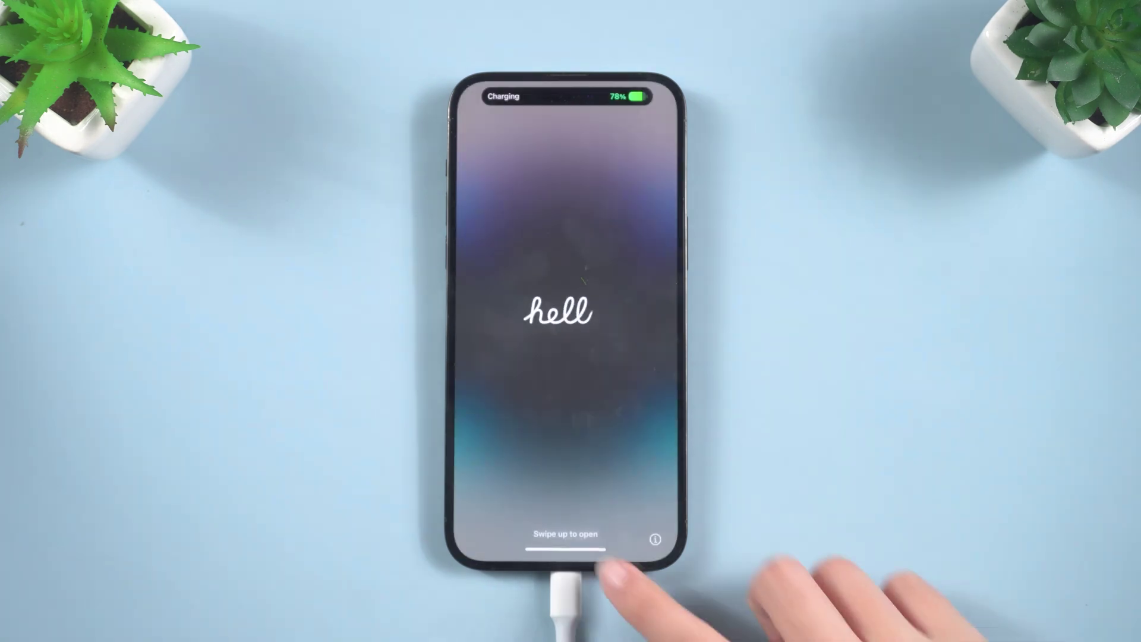
Unlock the hello screen, continue past Restore Completed, and scroll Photos to verify restored pictures.
{"action": "left_click_drag", "start_coordinate": [594, 550], "coordinate": [594, 356]}
{"action": "left_click", "coordinate": [619, 501]}
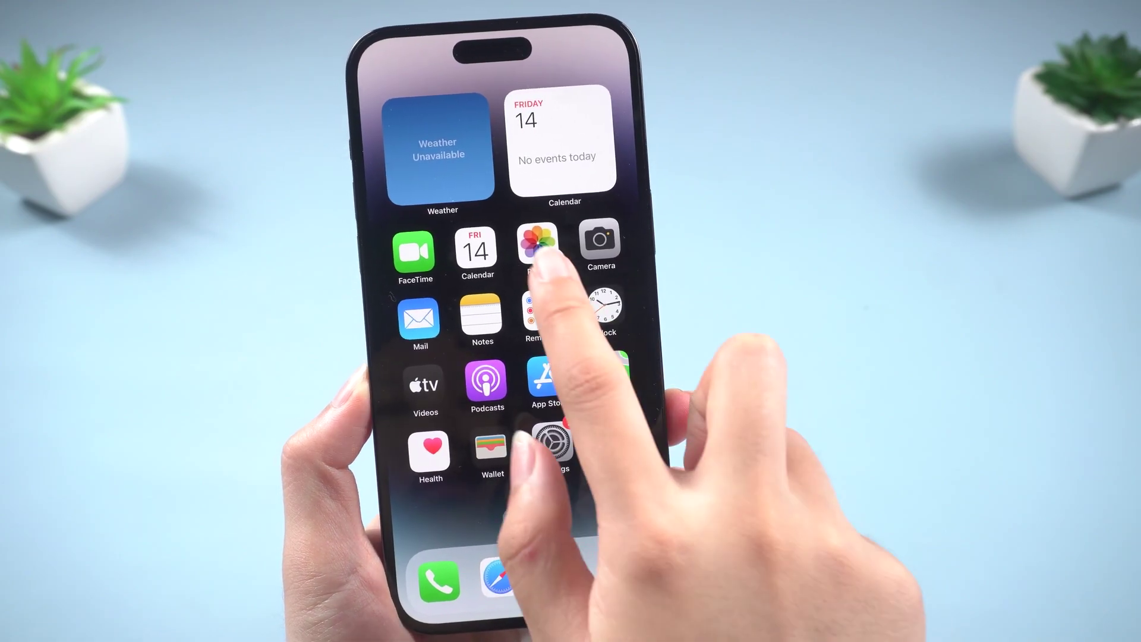
{"action": "left_click", "coordinate": [523, 242]}
{"action": "scroll", "coordinate": [535, 505], "scroll_direction": "up", "scroll_amount": 5}
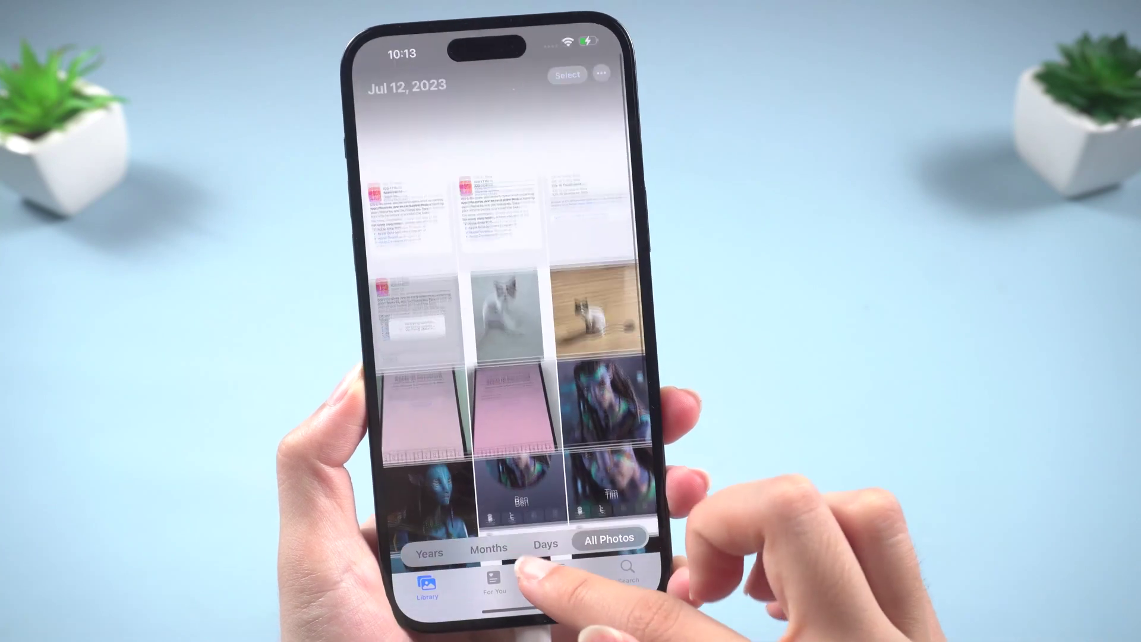
{"action": "scroll", "coordinate": [541, 482], "scroll_direction": "down", "scroll_amount": 3}
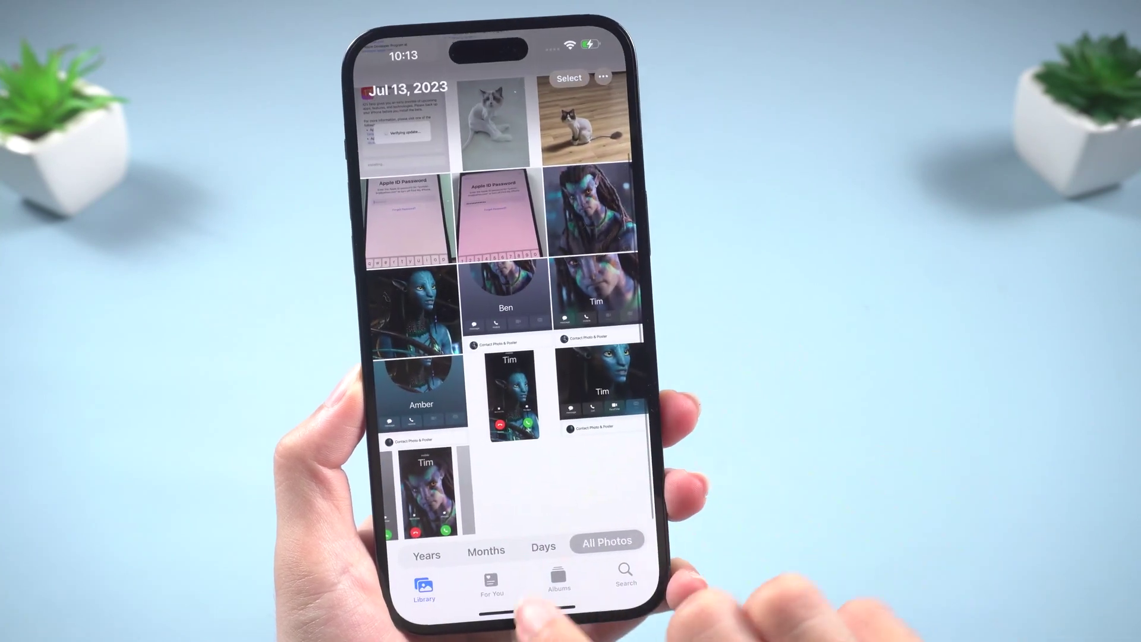